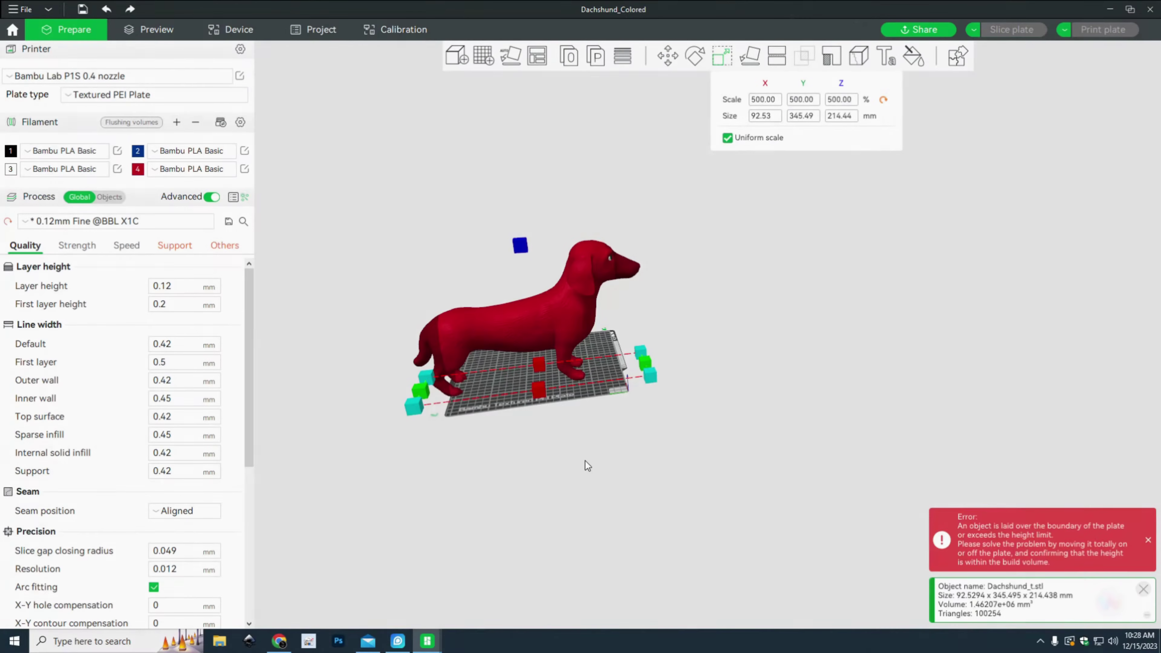
# - Scale the dachshund uniformly to 100%
pyautogui.moveTo(536, 467); pyautogui.dragTo(569, 464)
pyautogui.moveTo(401, 511); pyautogui.dragTo(738, 477, button='middle')
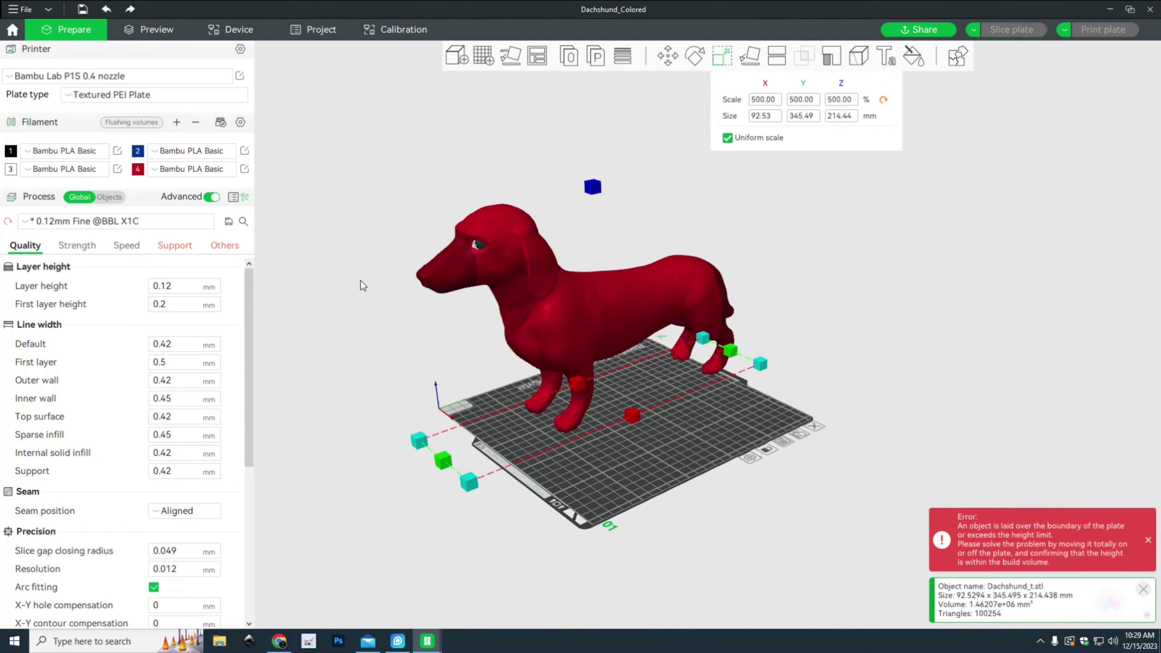
pyautogui.moveTo(830, 353); pyautogui.dragTo(805, 353)
pyautogui.click(775, 100)
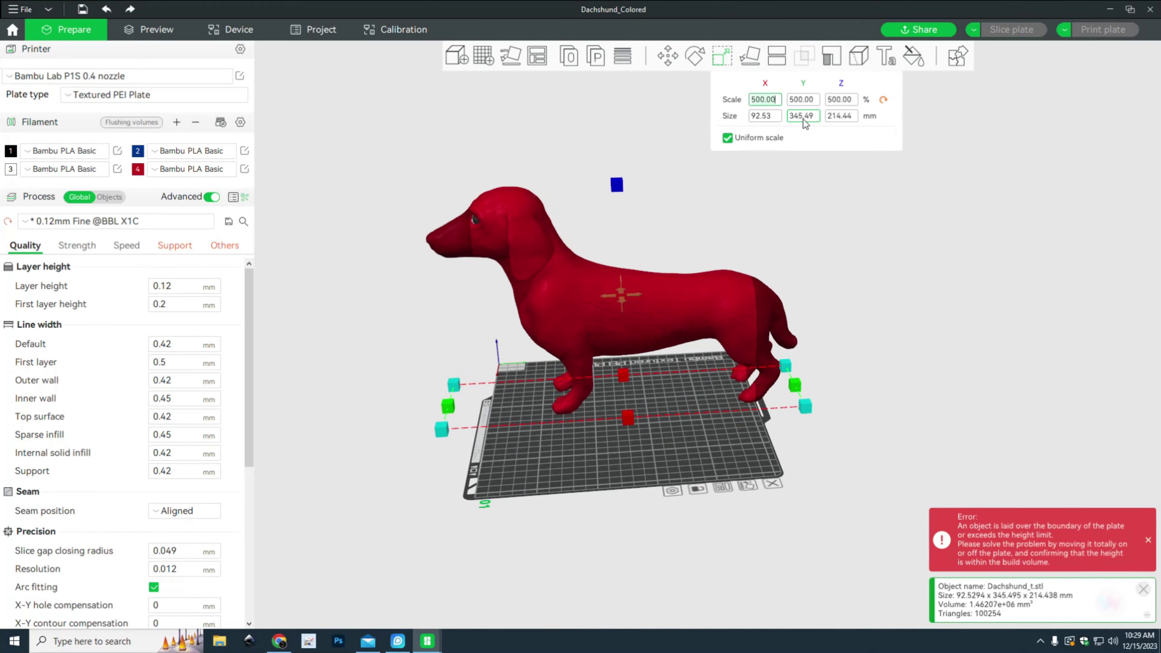
pyautogui.press('BackSpace')
pyautogui.press('BackSpace')
pyautogui.press('BackSpace')
pyautogui.press('BackSpace')
pyautogui.press('BackSpace')
pyautogui.press('BackSpace')
pyautogui.write('100')
pyautogui.press('Return')
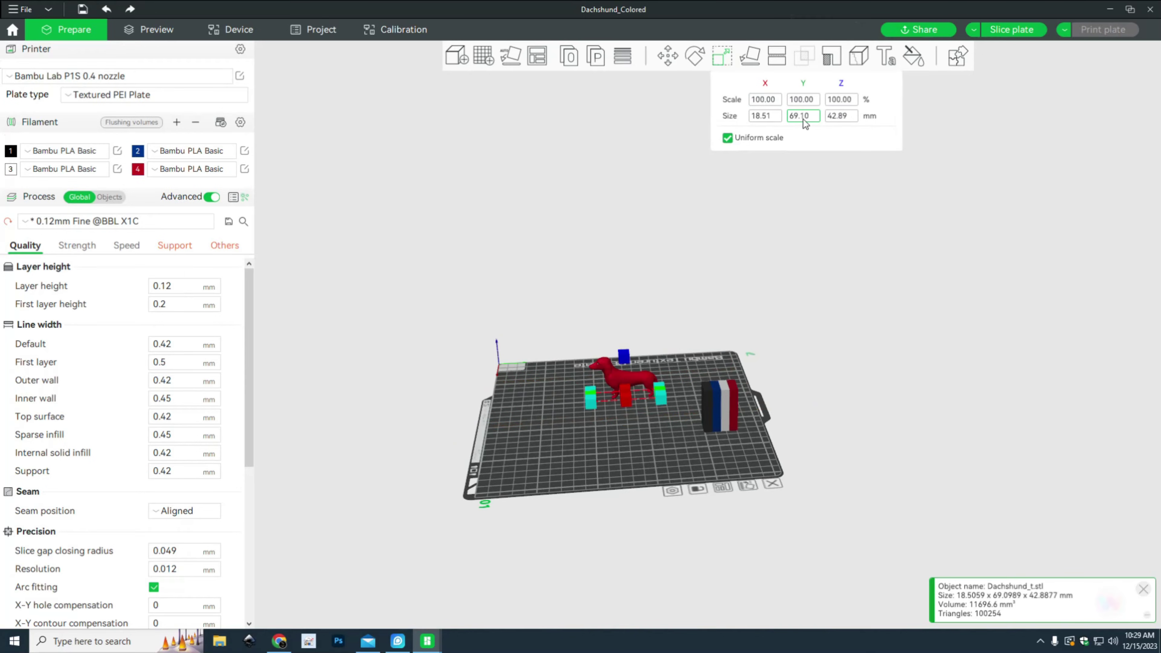
# - Scale the dachshund uniformly to 500%
pyautogui.moveTo(803, 361); pyautogui.dragTo(796, 382)
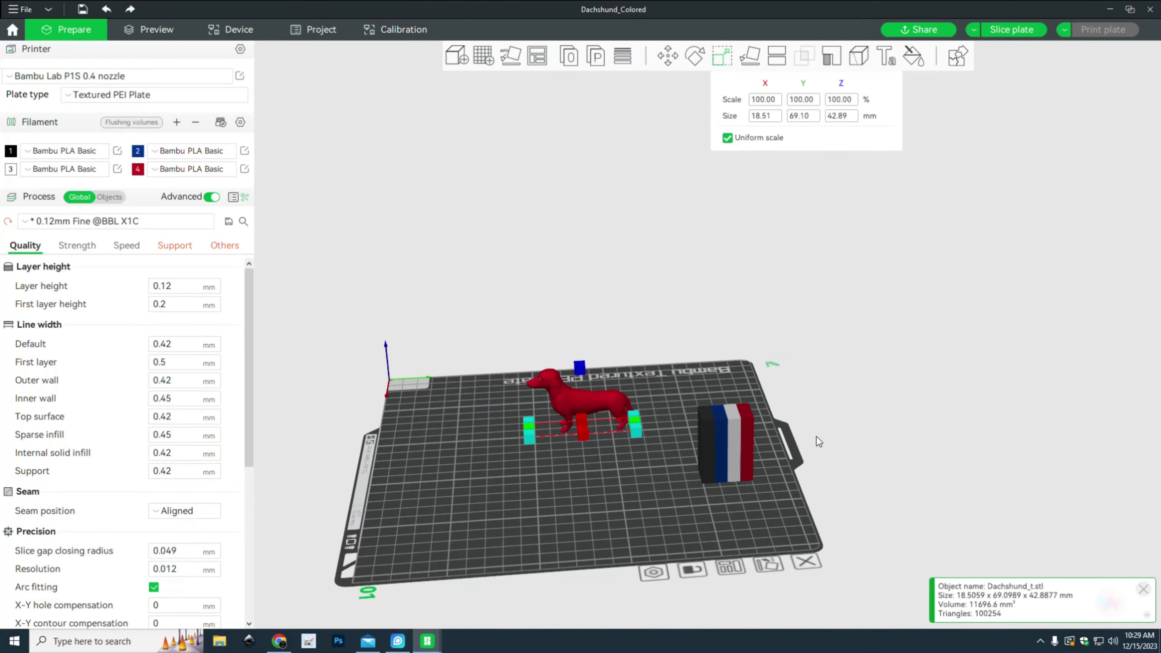
pyautogui.moveTo(821, 448); pyautogui.dragTo(938, 410)
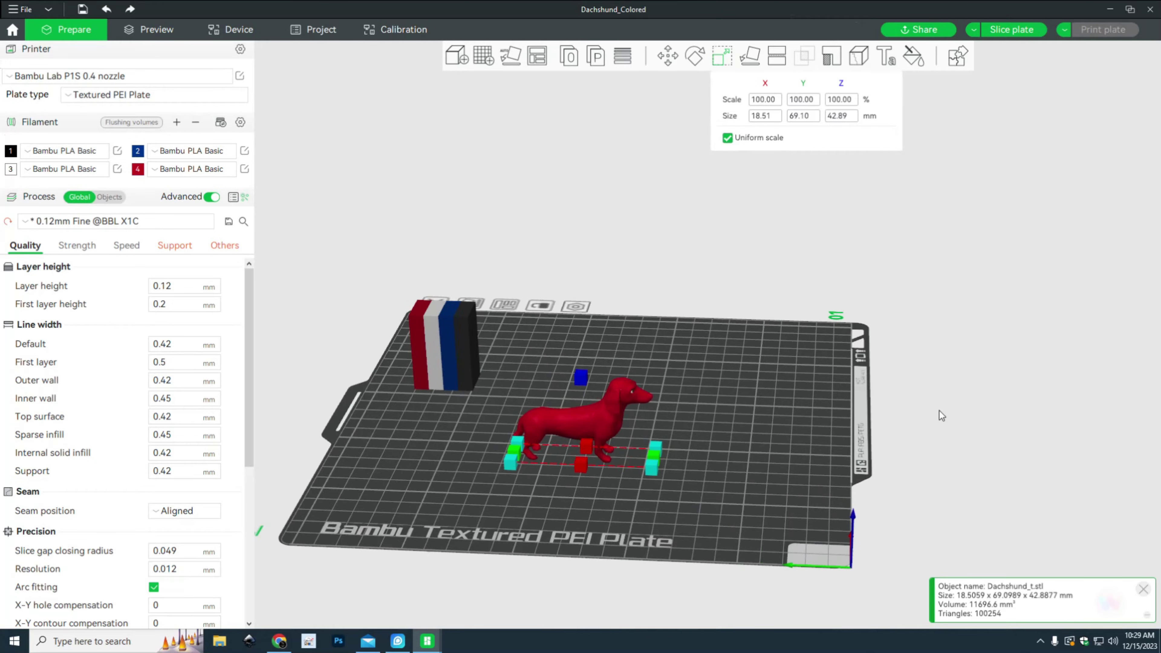
pyautogui.click(775, 101)
pyautogui.write('500')
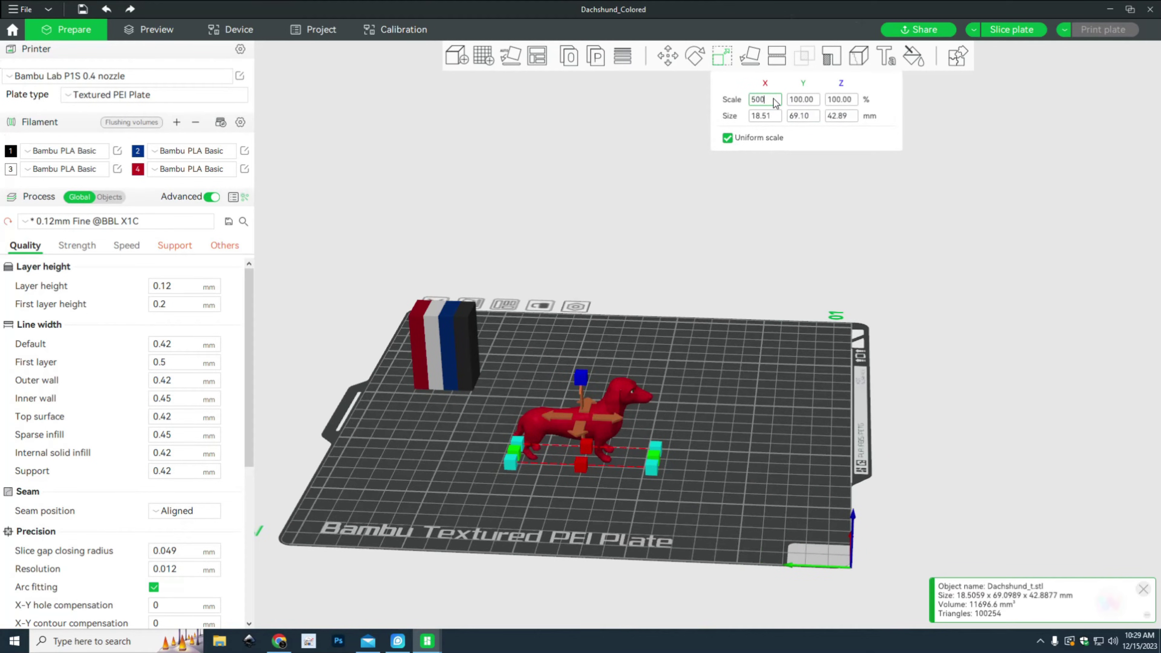
pyautogui.press('Return')
pyautogui.press('5')
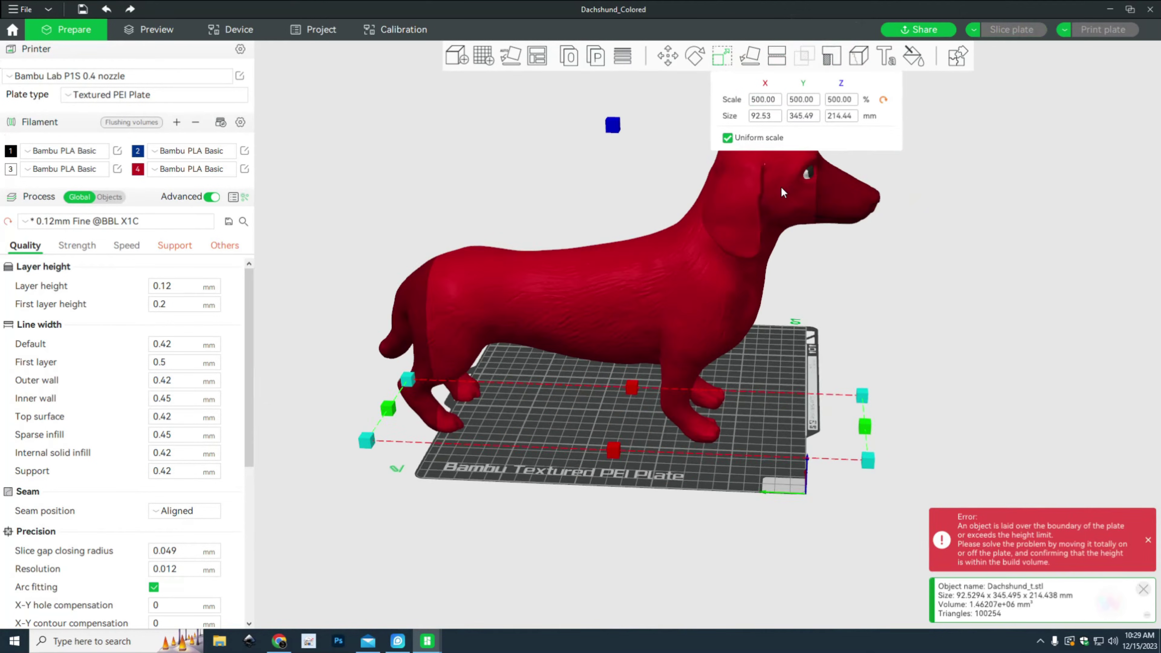
# - Try rotating the dachshund to about 271° around the X axis so it stands on its rear end, and undo the rotation
pyautogui.moveTo(748, 298); pyautogui.dragTo(606, 269)
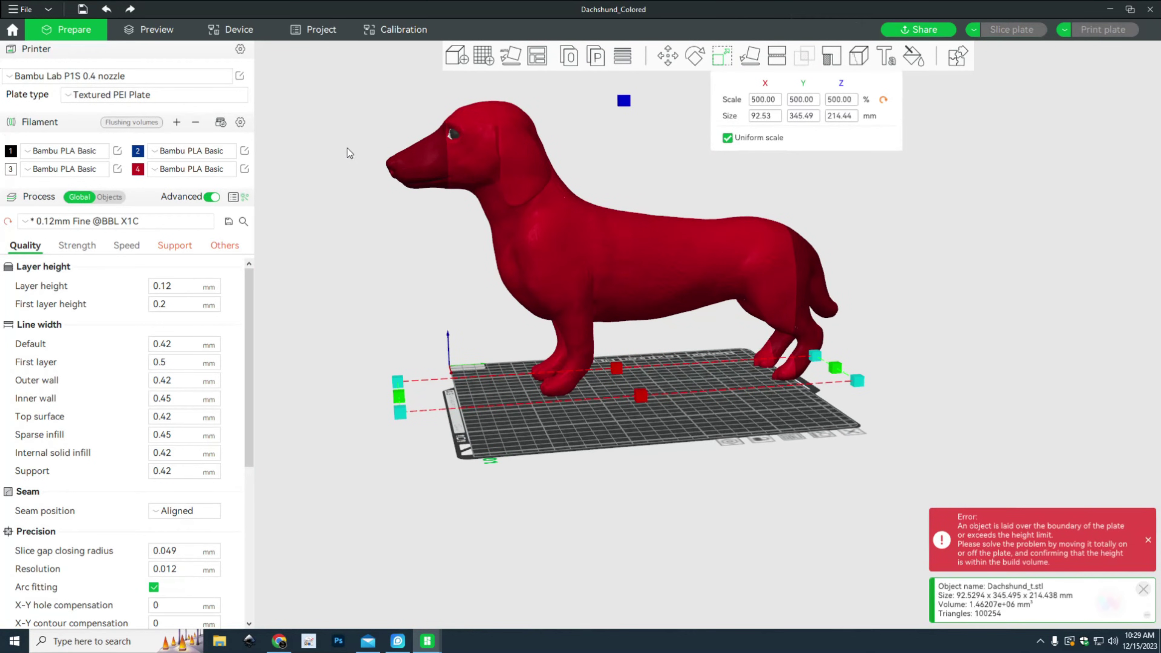
pyautogui.moveTo(926, 366)
pyautogui.mouseDown()
pyautogui.moveTo(801, 358)
pyautogui.moveTo(919, 363)
pyautogui.mouseUp()
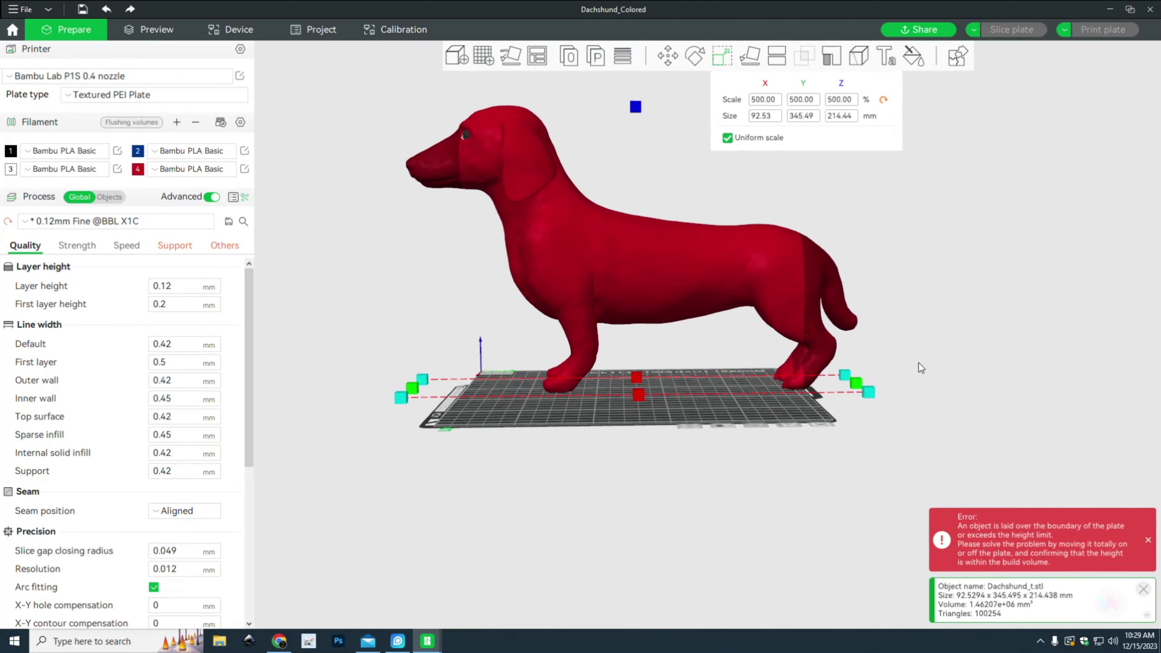
pyautogui.click(694, 57)
pyautogui.scroll(-3, 715, 233)
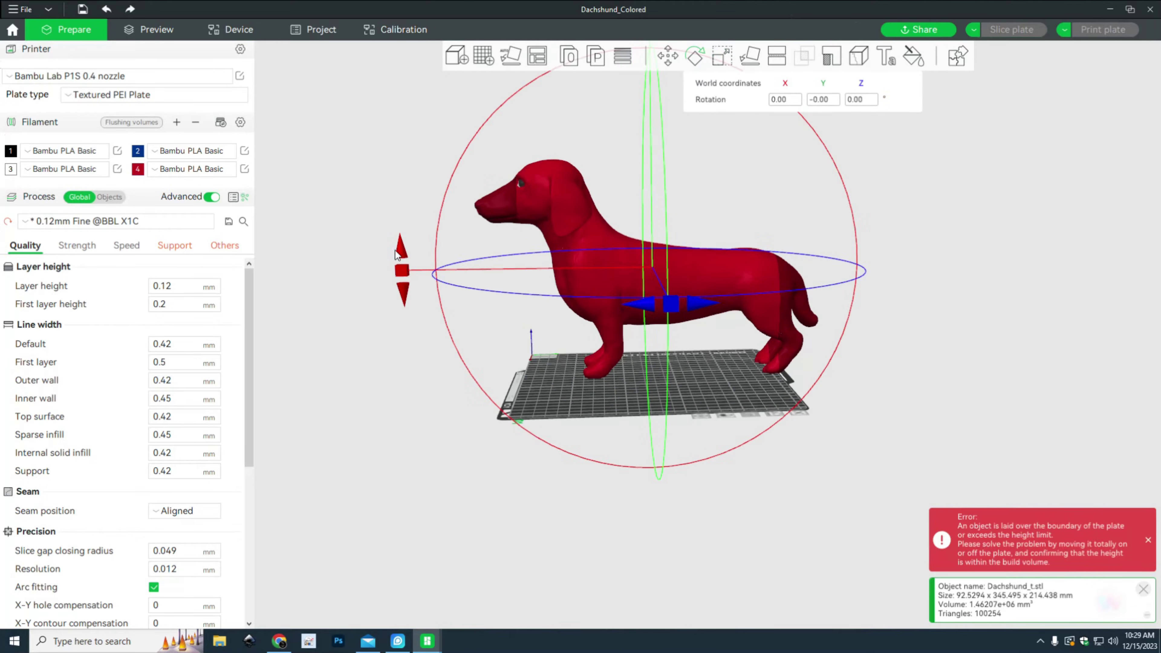
pyautogui.moveTo(404, 268); pyautogui.dragTo(647, 109)
pyautogui.scroll(-2, 640, 234)
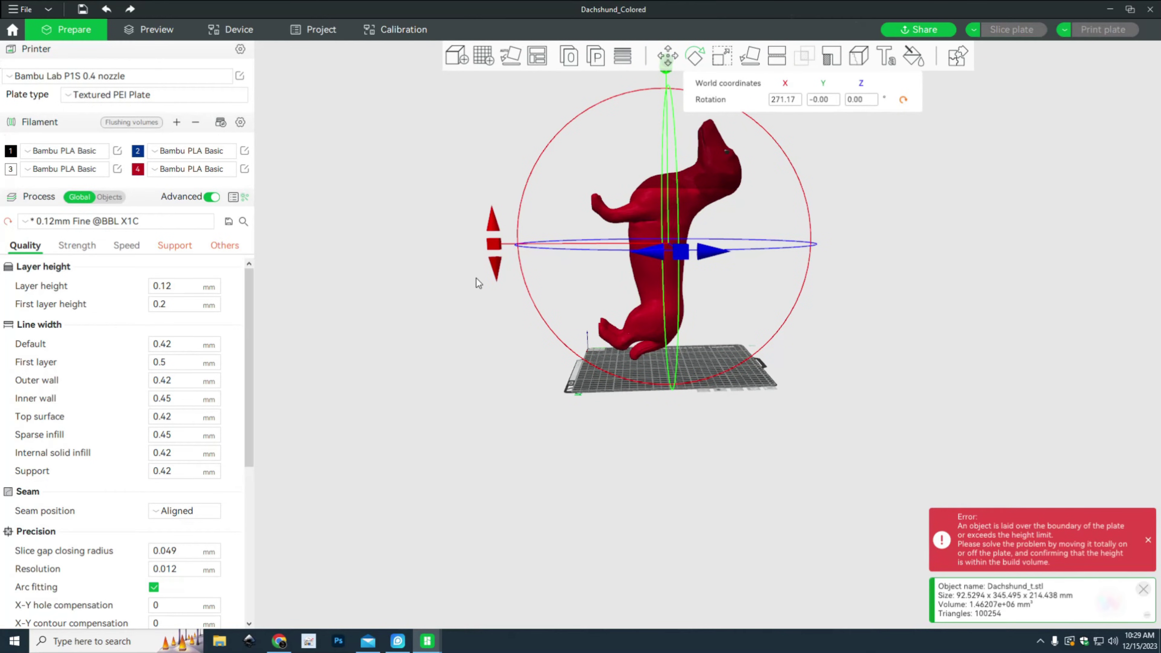
pyautogui.hotkey('ctrl', 'z')
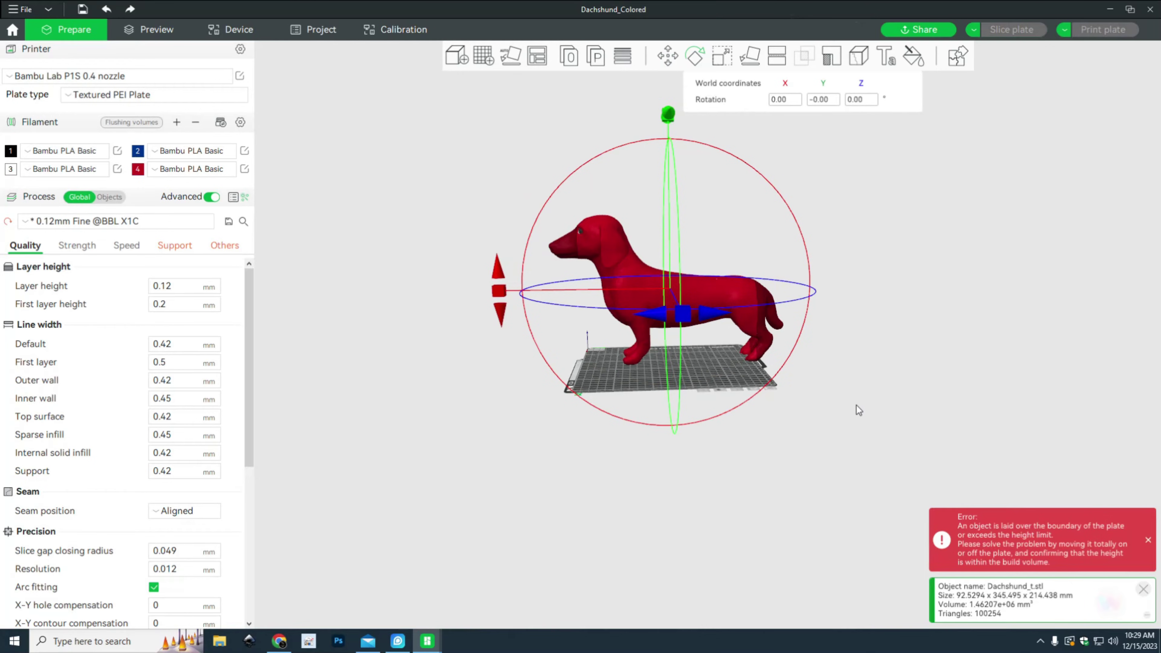
# - Start a planar cut on the dachshund and rotate the cutting plane to -90° around X so it crosses the middle of the body
pyautogui.moveTo(856, 405); pyautogui.dragTo(791, 580)
pyautogui.scroll(3, 854, 466)
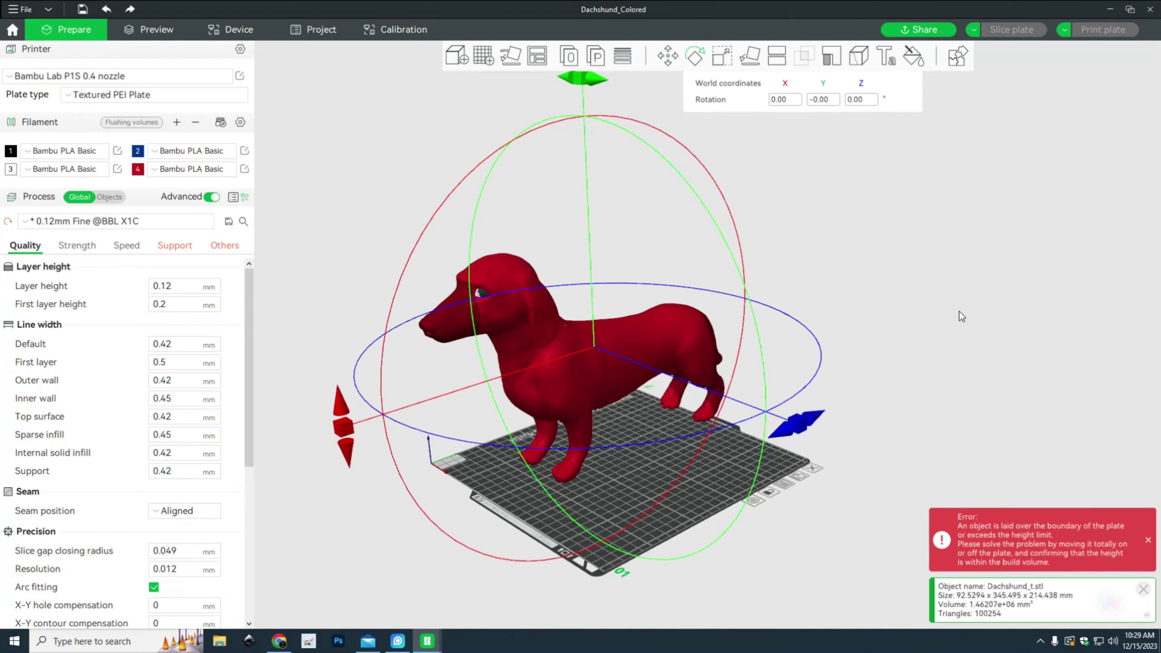
pyautogui.moveTo(904, 354)
pyautogui.mouseDown()
pyautogui.moveTo(896, 335)
pyautogui.moveTo(883, 347)
pyautogui.mouseUp()
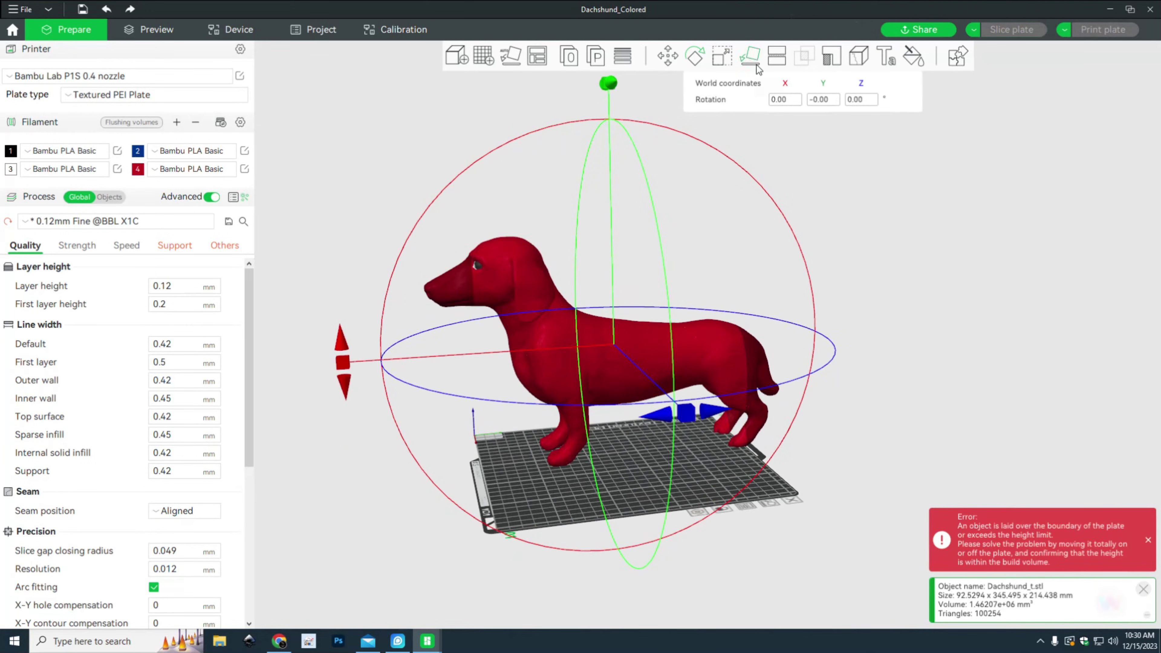
pyautogui.click(779, 61)
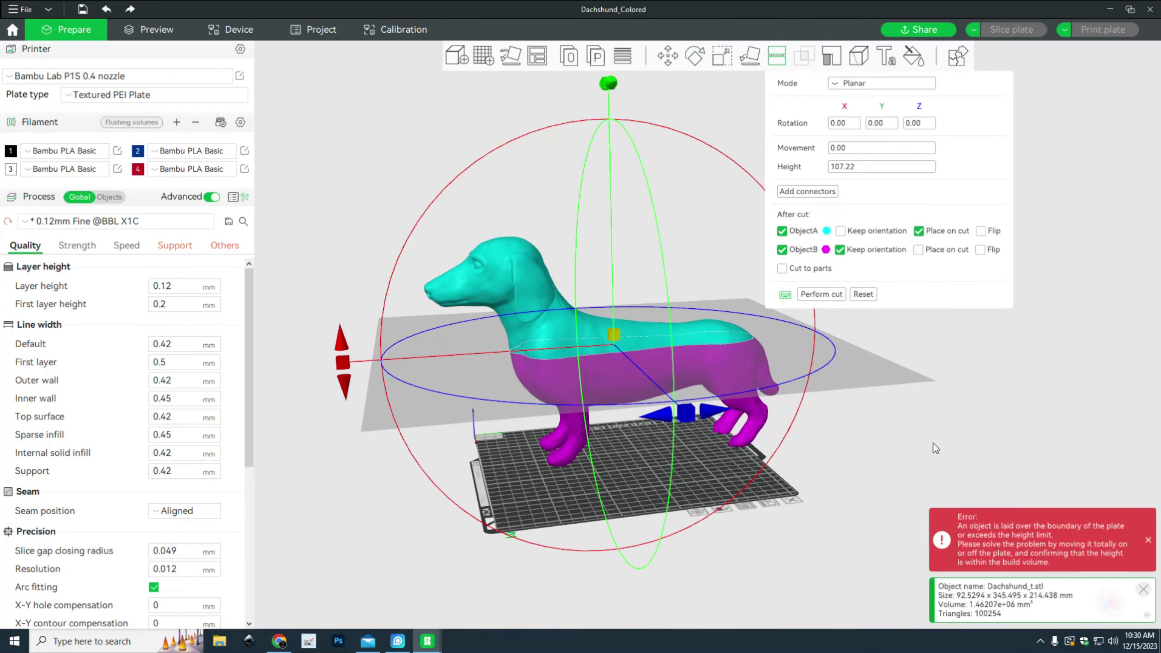
pyautogui.moveTo(905, 445)
pyautogui.mouseDown()
pyautogui.moveTo(957, 436)
pyautogui.moveTo(941, 447)
pyautogui.moveTo(895, 443)
pyautogui.mouseUp()
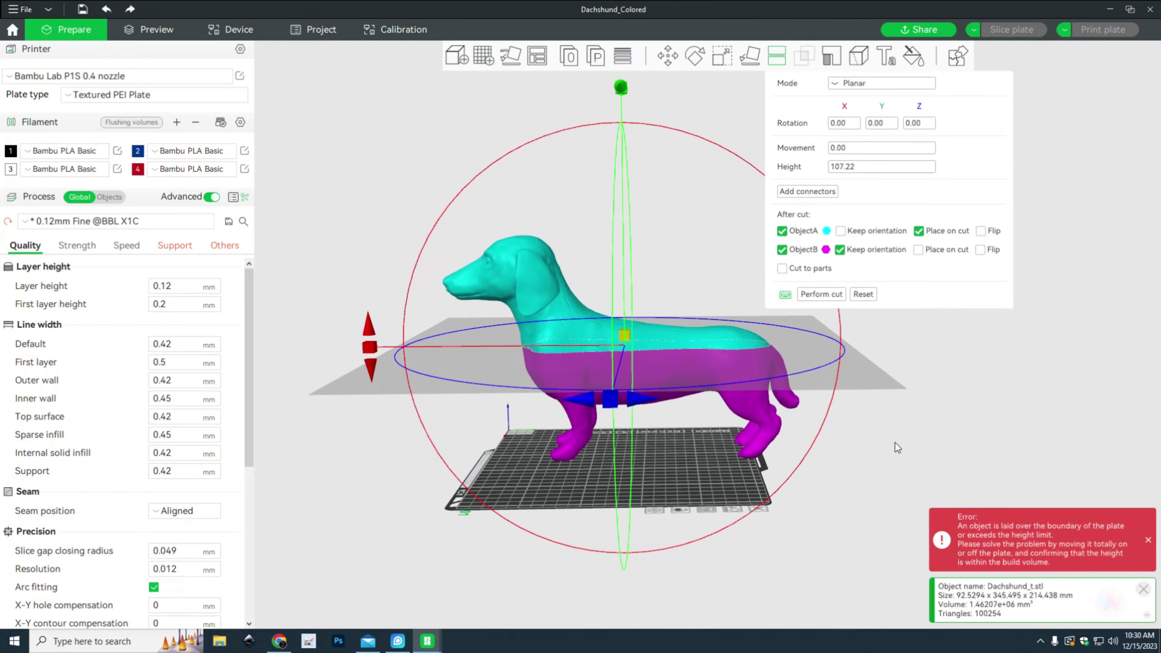
pyautogui.moveTo(369, 346); pyautogui.dragTo(634, 206)
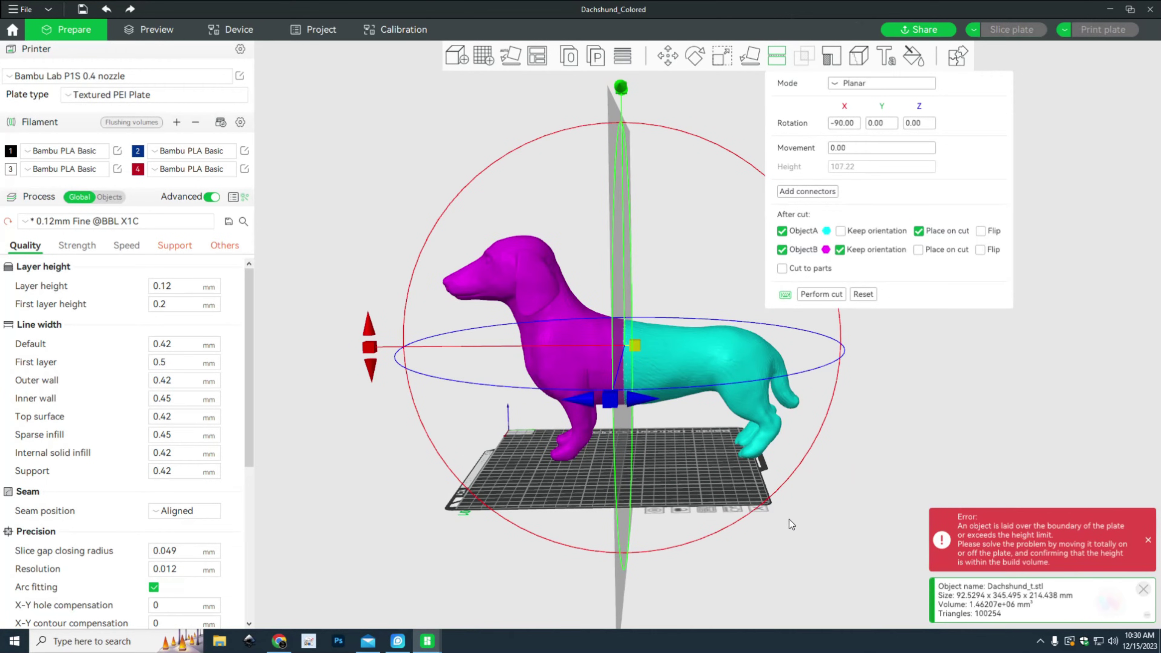
# - Add connectors to the cut and place one square prism plug near the center of the cut face
pyautogui.moveTo(919, 440)
pyautogui.mouseDown()
pyautogui.moveTo(940, 454)
pyautogui.moveTo(913, 462)
pyautogui.moveTo(917, 450)
pyautogui.mouseUp()
pyautogui.moveTo(632, 346); pyautogui.dragTo(651, 361)
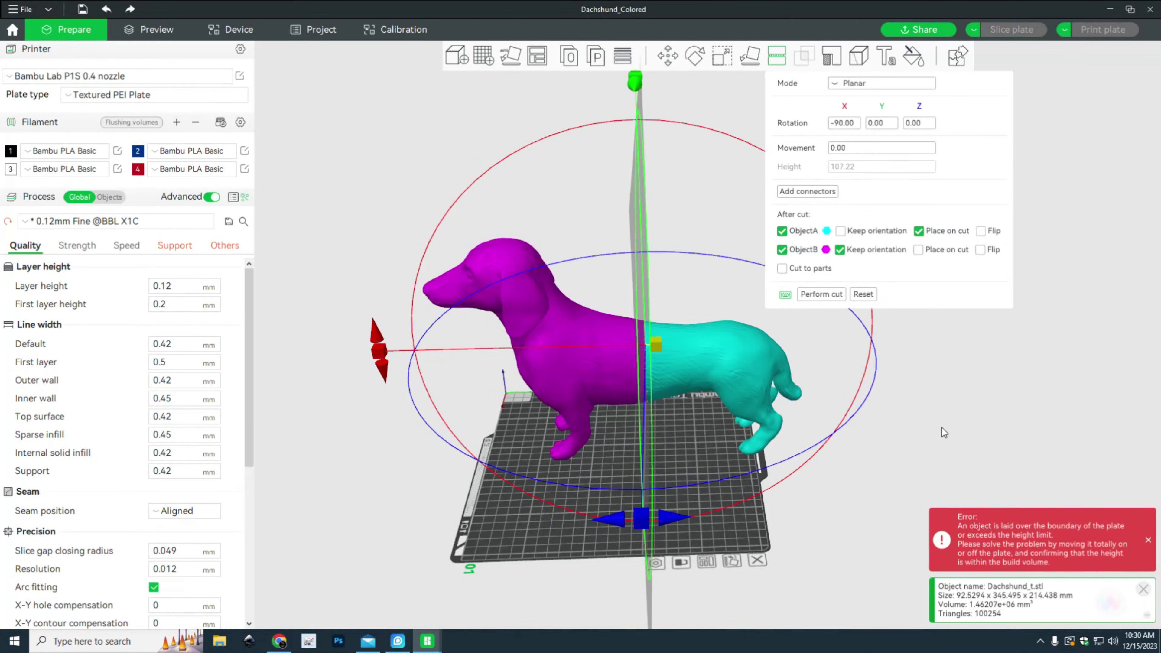
pyautogui.moveTo(941, 426)
pyautogui.mouseDown()
pyautogui.moveTo(949, 388)
pyautogui.moveTo(931, 392)
pyautogui.moveTo(955, 414)
pyautogui.mouseUp()
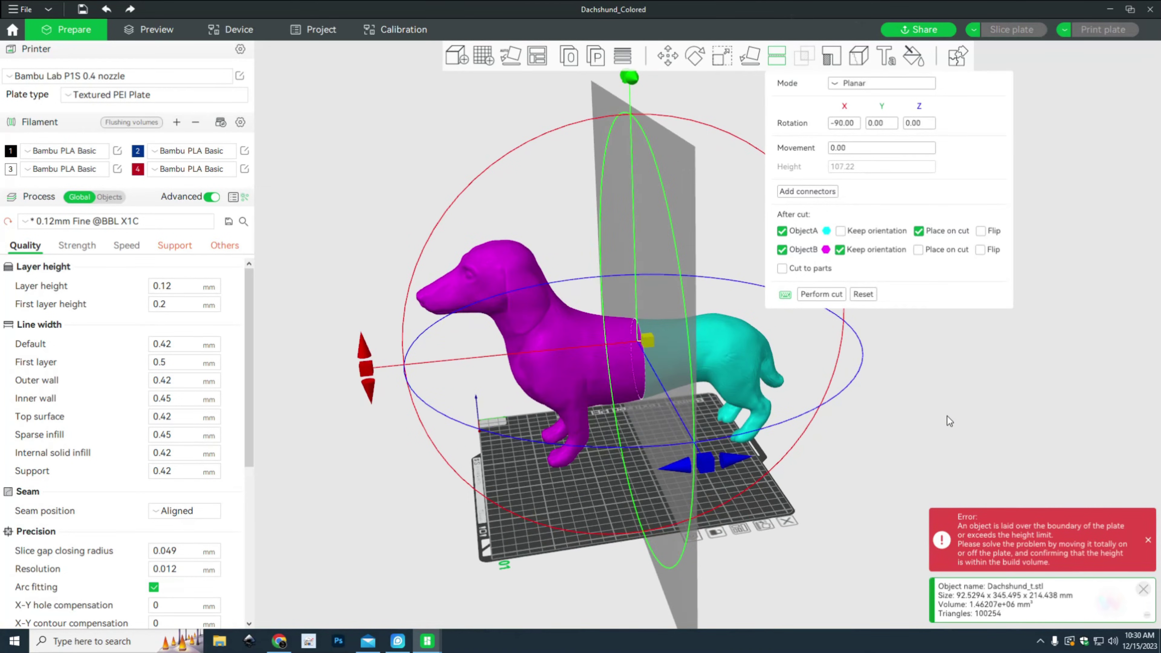
pyautogui.click(824, 192)
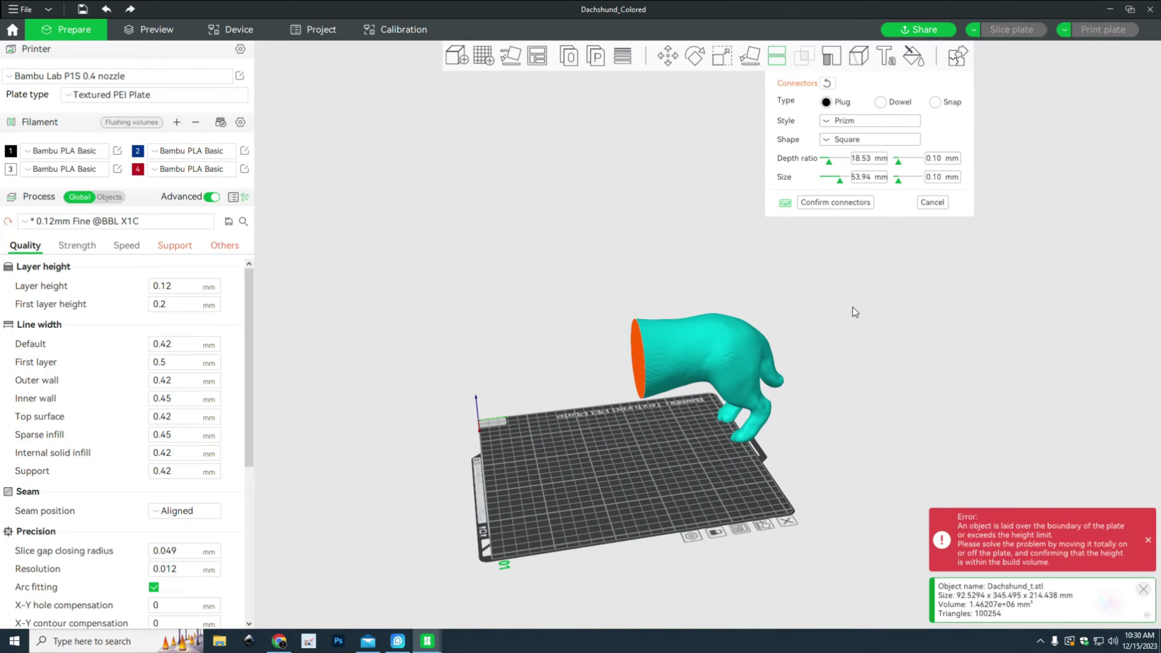
pyautogui.moveTo(837, 343); pyautogui.dragTo(899, 363)
pyautogui.scroll(4, 885, 359)
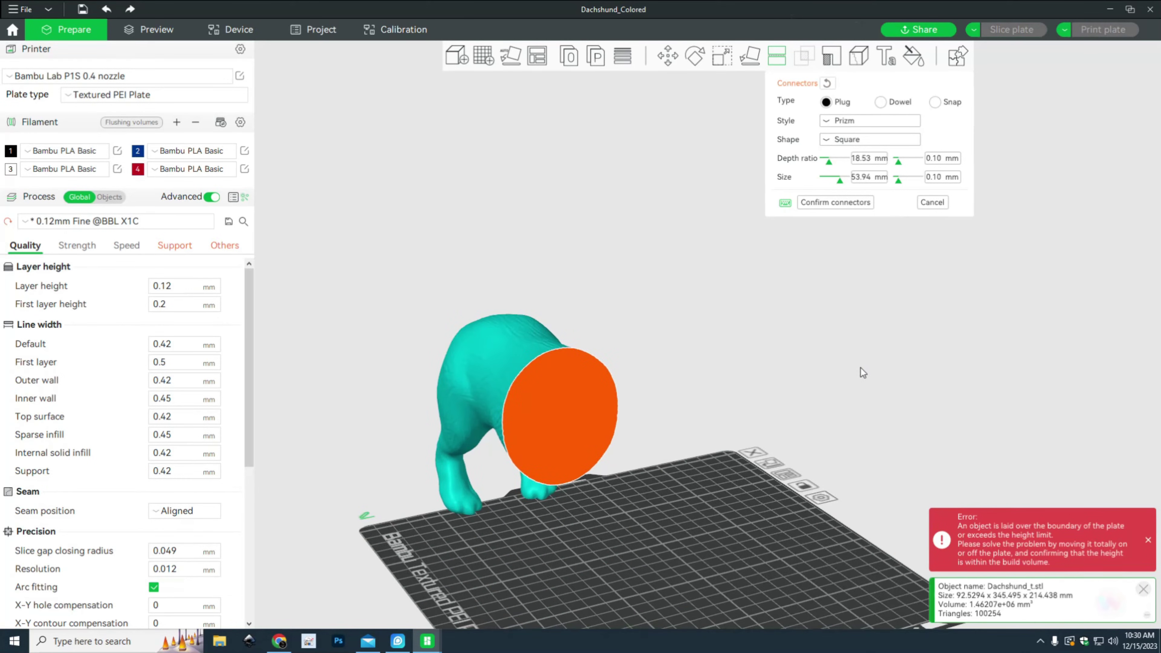
pyautogui.moveTo(734, 363); pyautogui.dragTo(891, 274, button='middle')
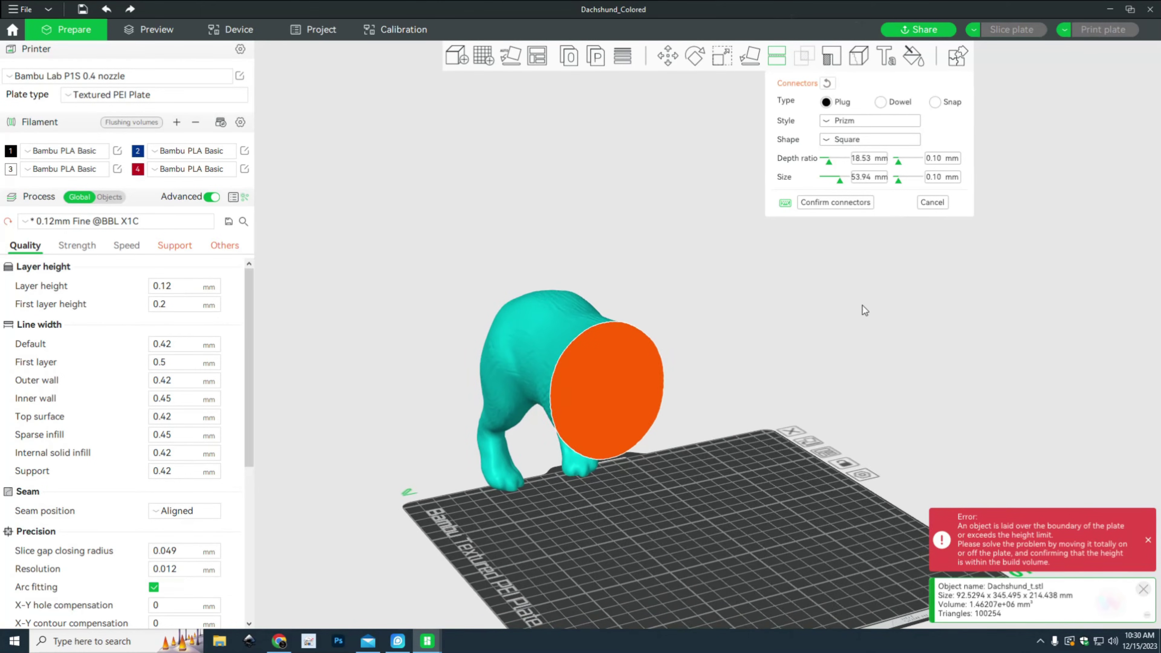
pyautogui.click(608, 391)
pyautogui.moveTo(607, 392); pyautogui.dragTo(611, 393)
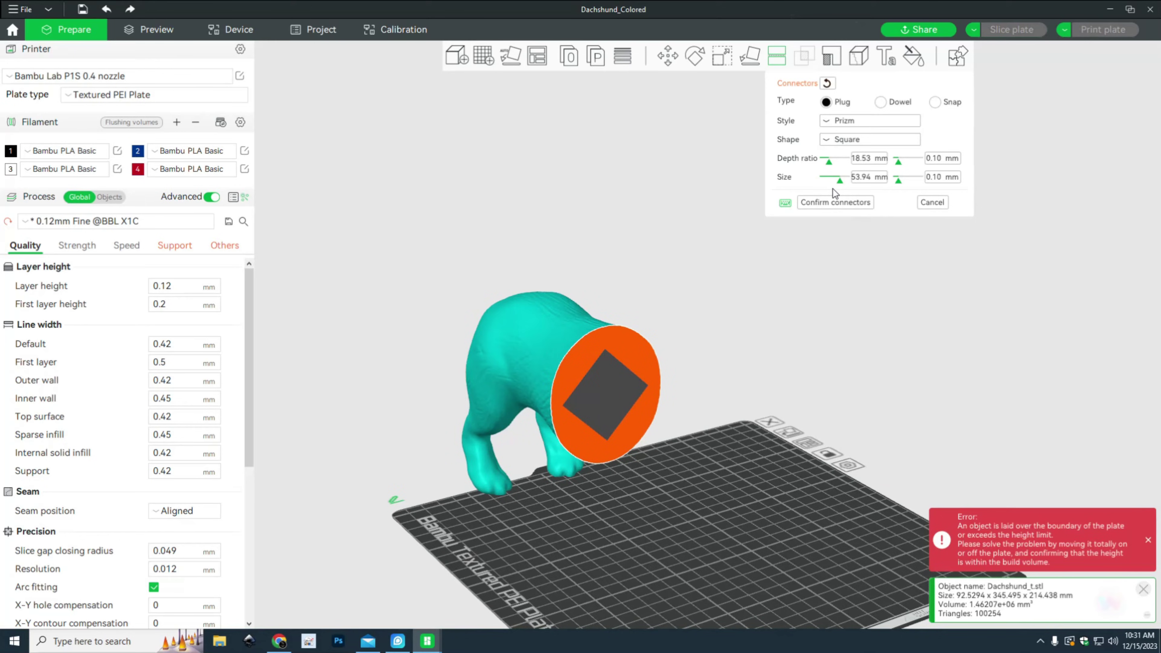
# - Set the plug connector's size to 33.33 mm and its depth to 13.75 mm, and accept the connectors
pyautogui.moveTo(839, 182); pyautogui.dragTo(834, 181)
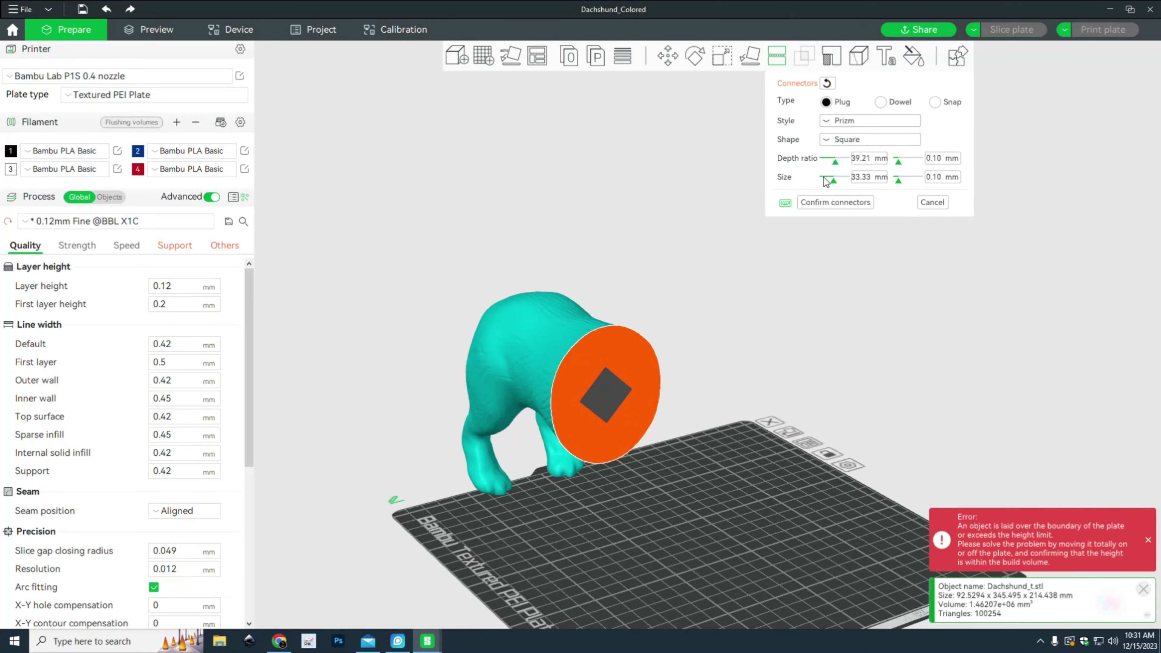
pyautogui.moveTo(795, 256); pyautogui.dragTo(772, 294)
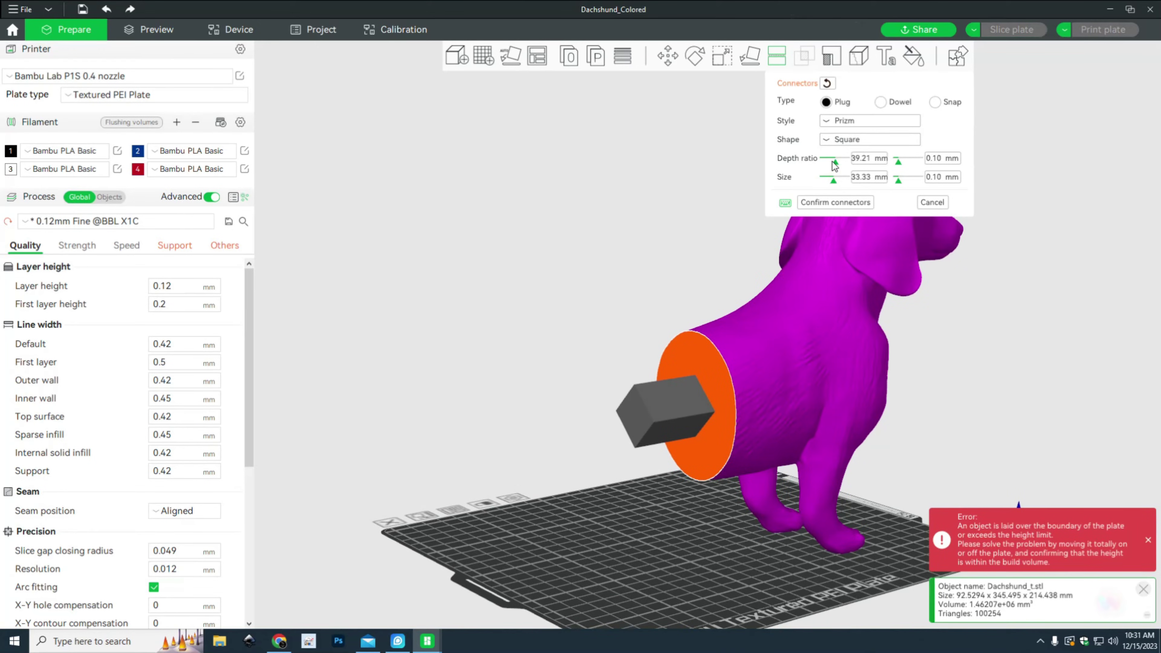
pyautogui.moveTo(836, 162); pyautogui.dragTo(828, 164)
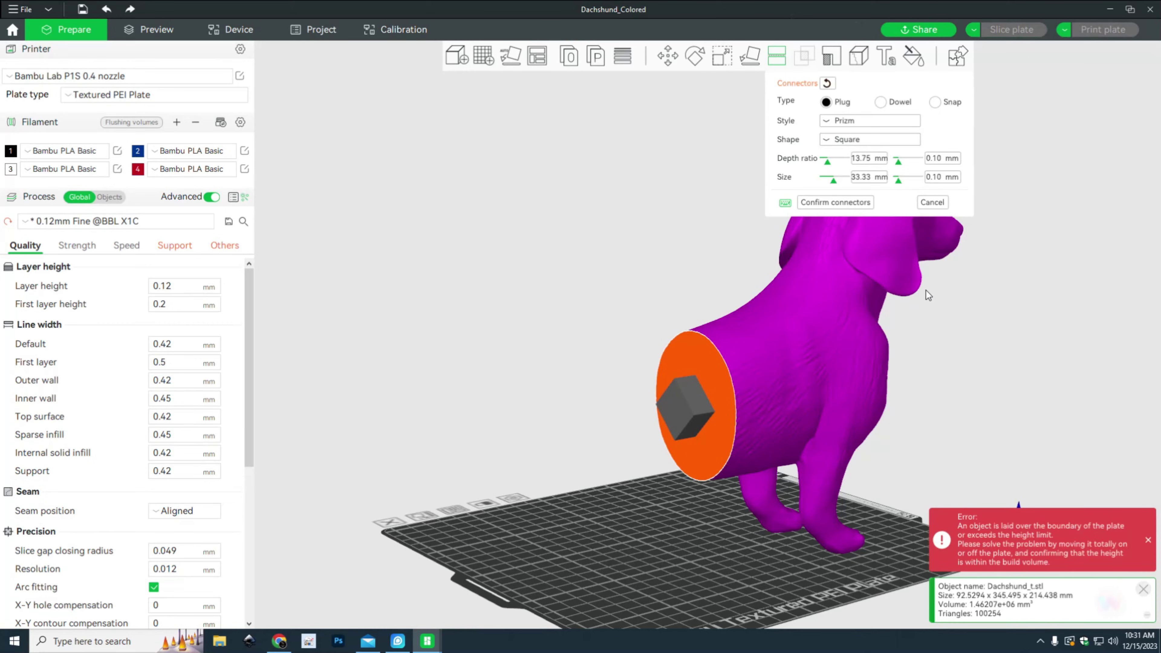
pyautogui.click(835, 202)
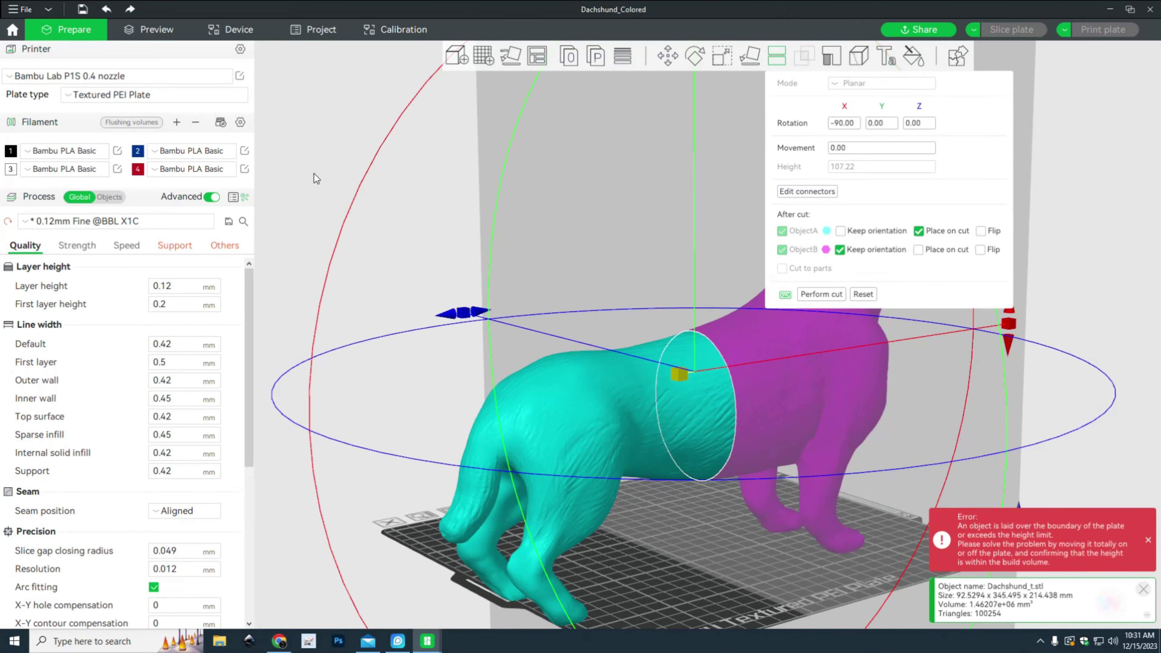
# - Perform the cut to split the dachshund into front and rear parts, placing the rear part on its cut face
pyautogui.moveTo(314, 172); pyautogui.dragTo(412, 175)
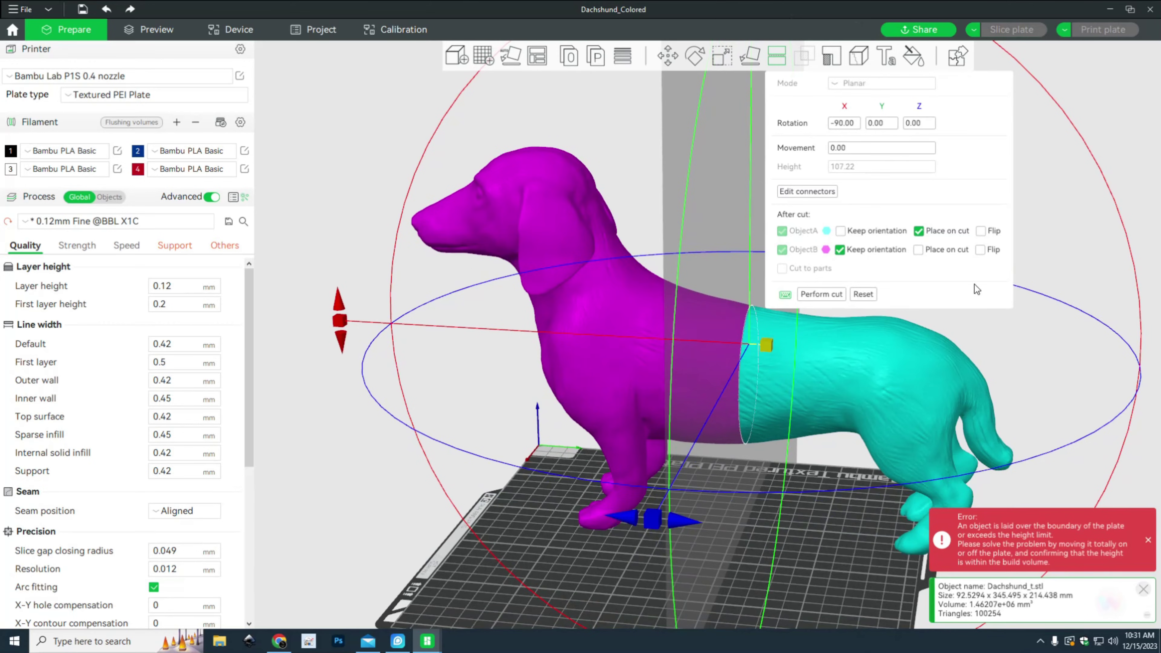
pyautogui.click(821, 295)
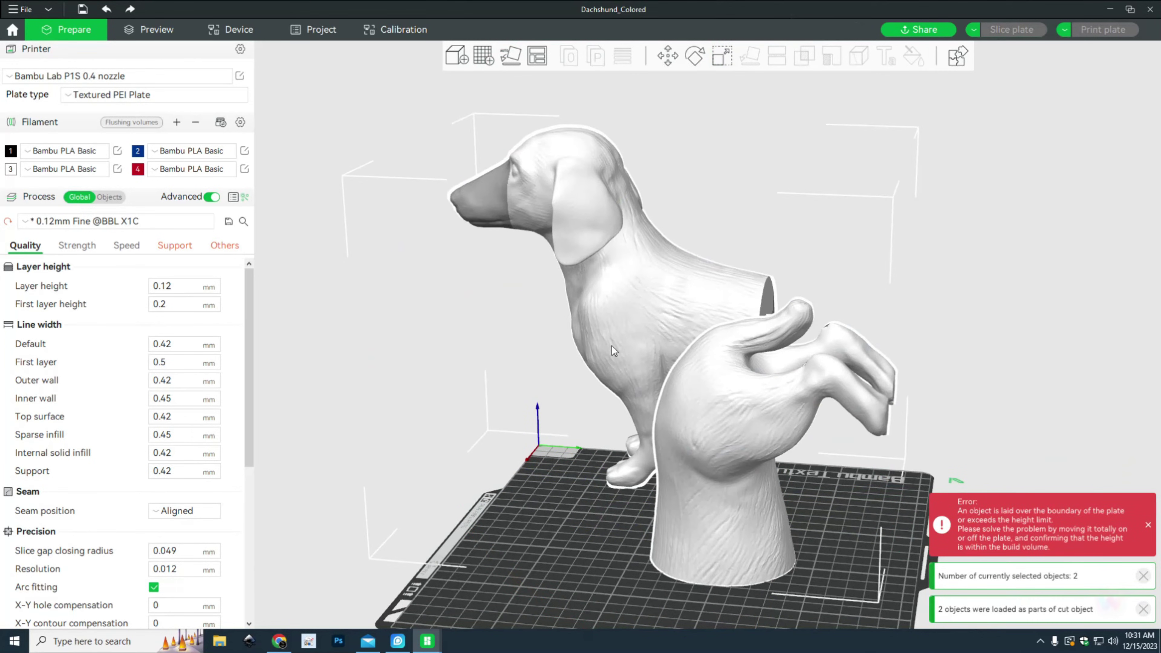
pyautogui.moveTo(410, 338); pyautogui.dragTo(483, 320)
pyautogui.press('Escape')
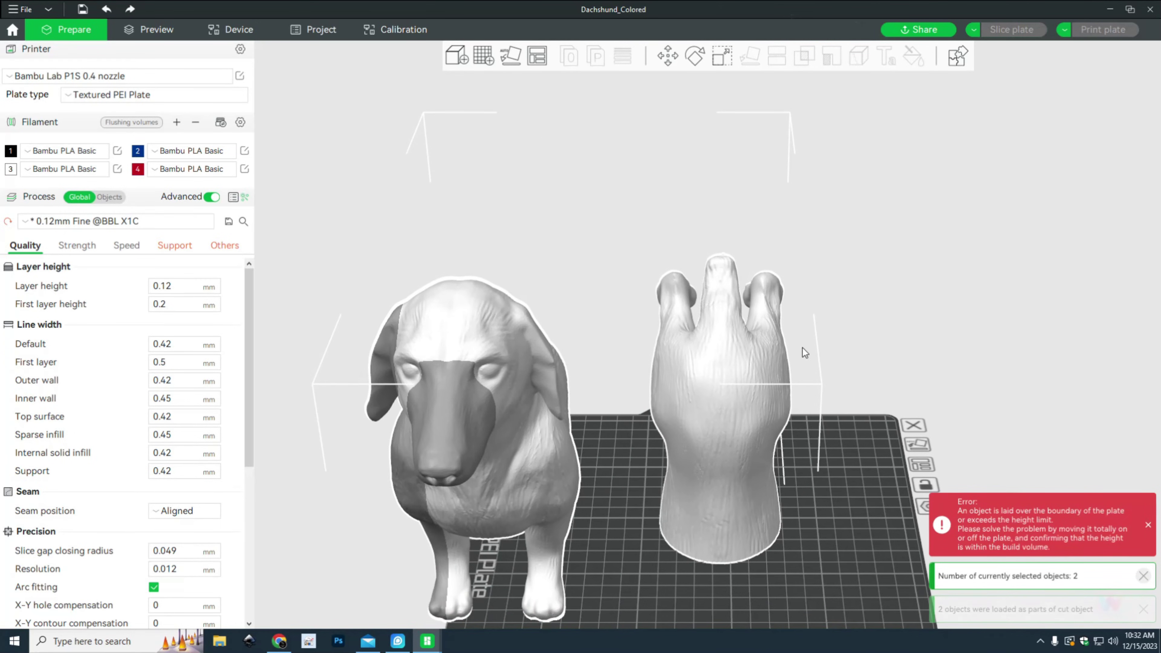
# - Move the rear part aside and shift the front part inward on the build plate
pyautogui.click(732, 391)
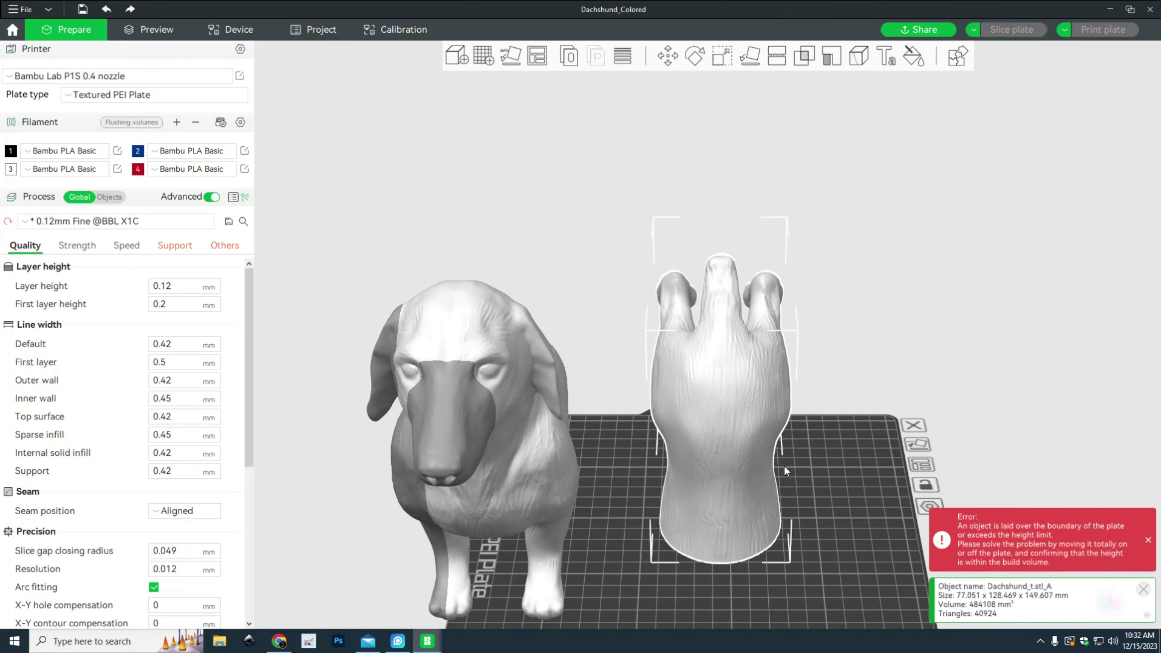
pyautogui.moveTo(726, 412); pyautogui.dragTo(842, 439)
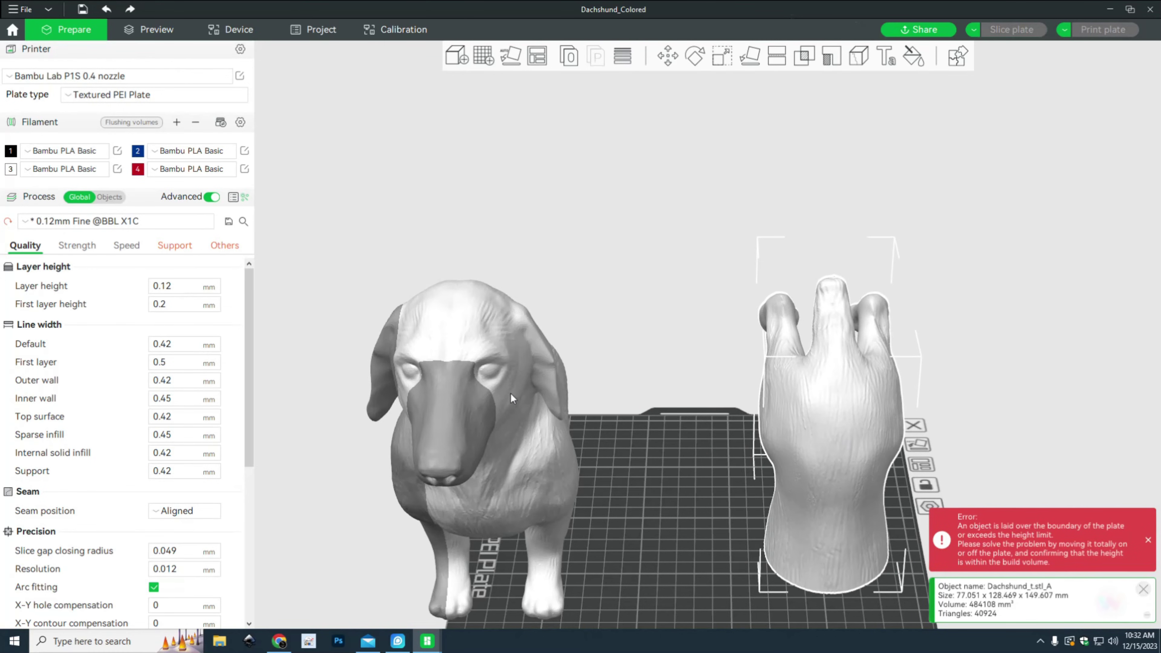
pyautogui.click(463, 337)
pyautogui.moveTo(526, 424); pyautogui.dragTo(712, 434)
# - Add a second build plate and move the dachshund's rear part onto it
pyautogui.moveTo(486, 432); pyautogui.dragTo(864, 430)
pyautogui.moveTo(847, 374); pyautogui.dragTo(615, 414)
pyautogui.moveTo(500, 396); pyautogui.dragTo(461, 264)
pyautogui.click(484, 61)
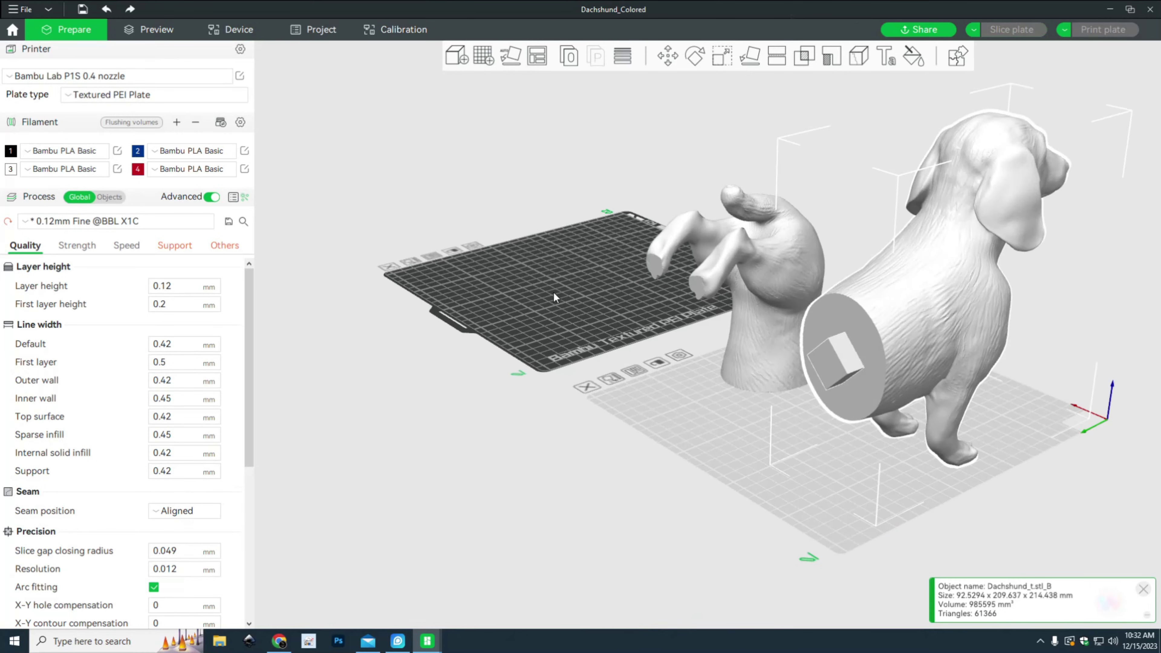
pyautogui.click(733, 273)
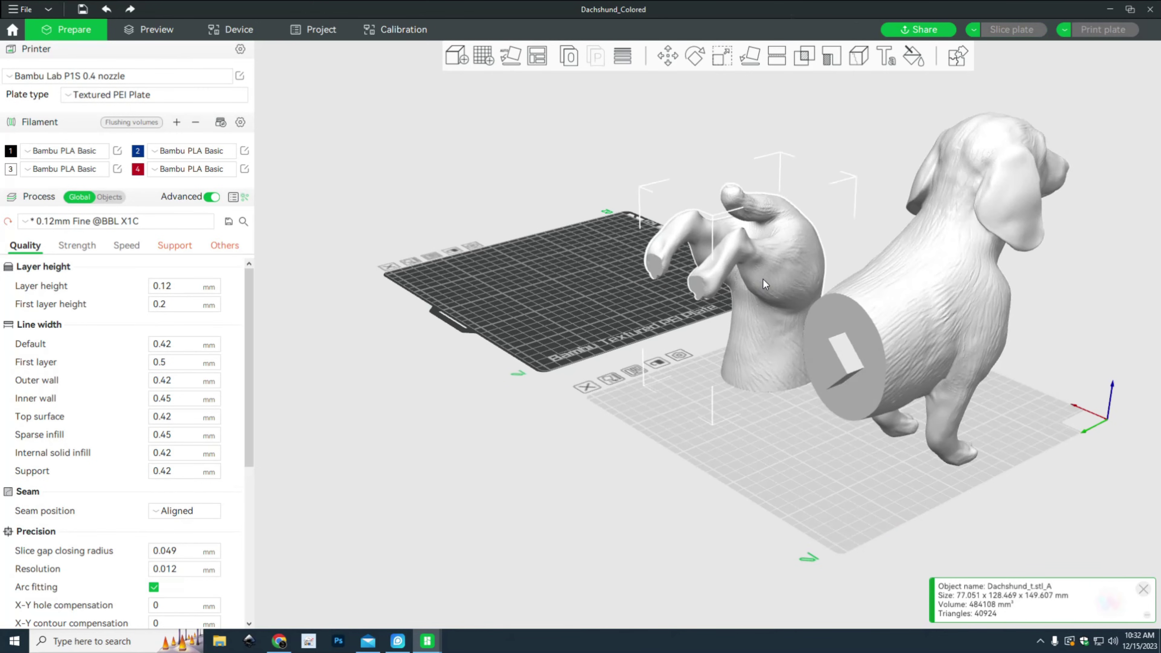
pyautogui.moveTo(762, 278); pyautogui.dragTo(566, 198)
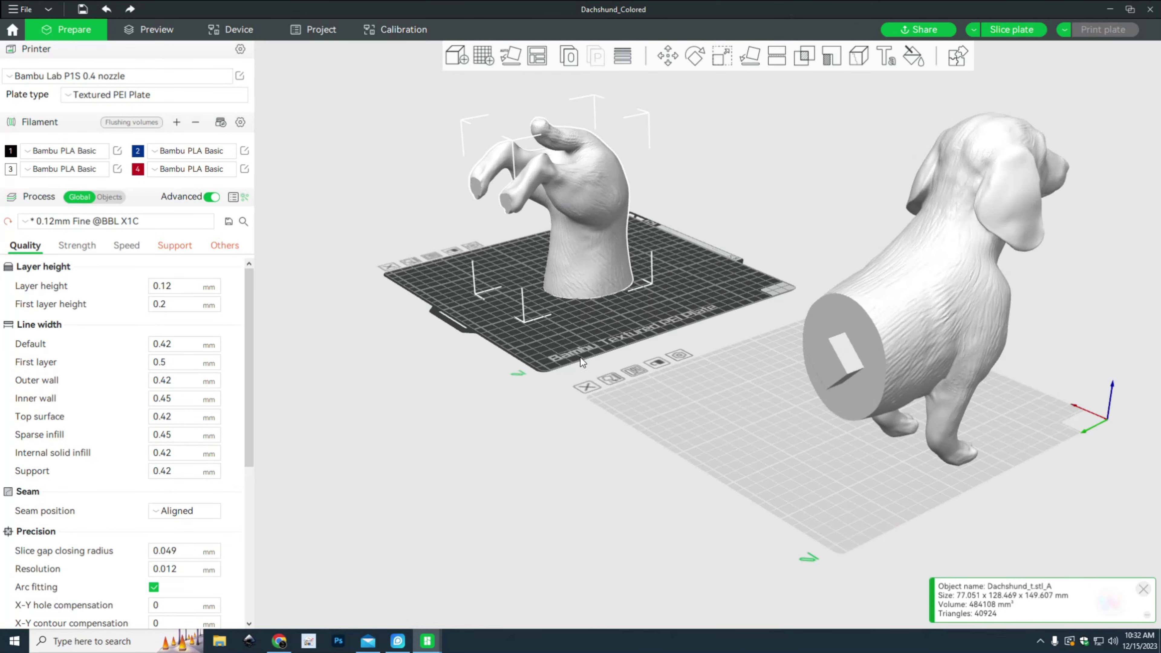
# - Auto-arrange the plate holding the rear part and the plate holding the front part
pyautogui.click(430, 256)
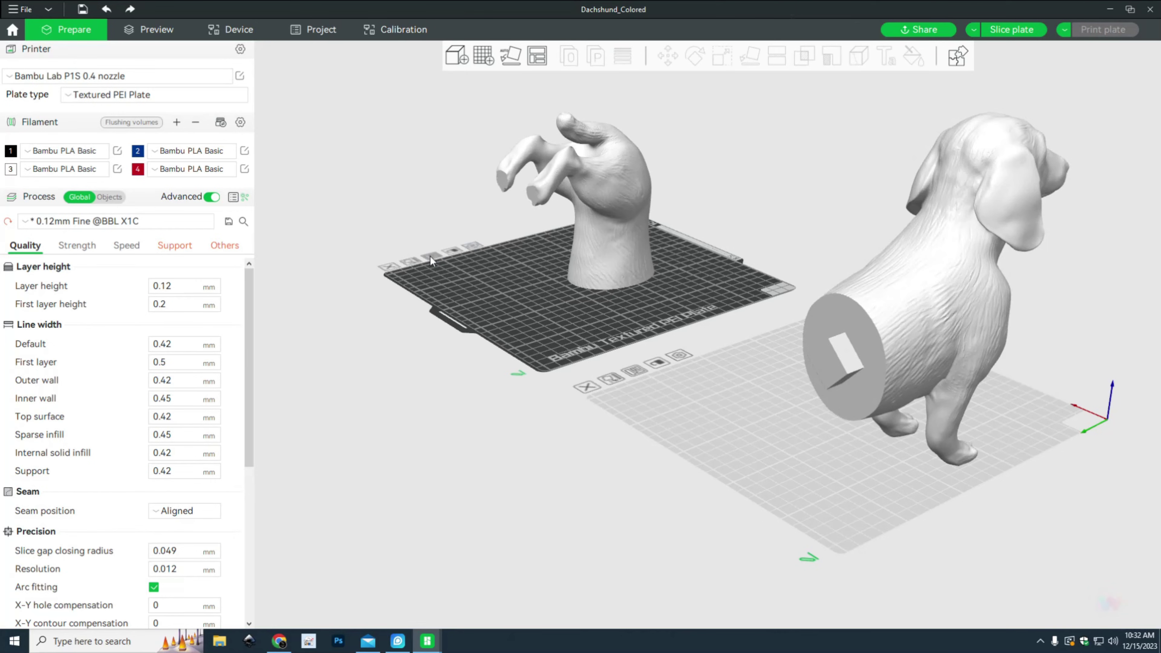
pyautogui.click(925, 336)
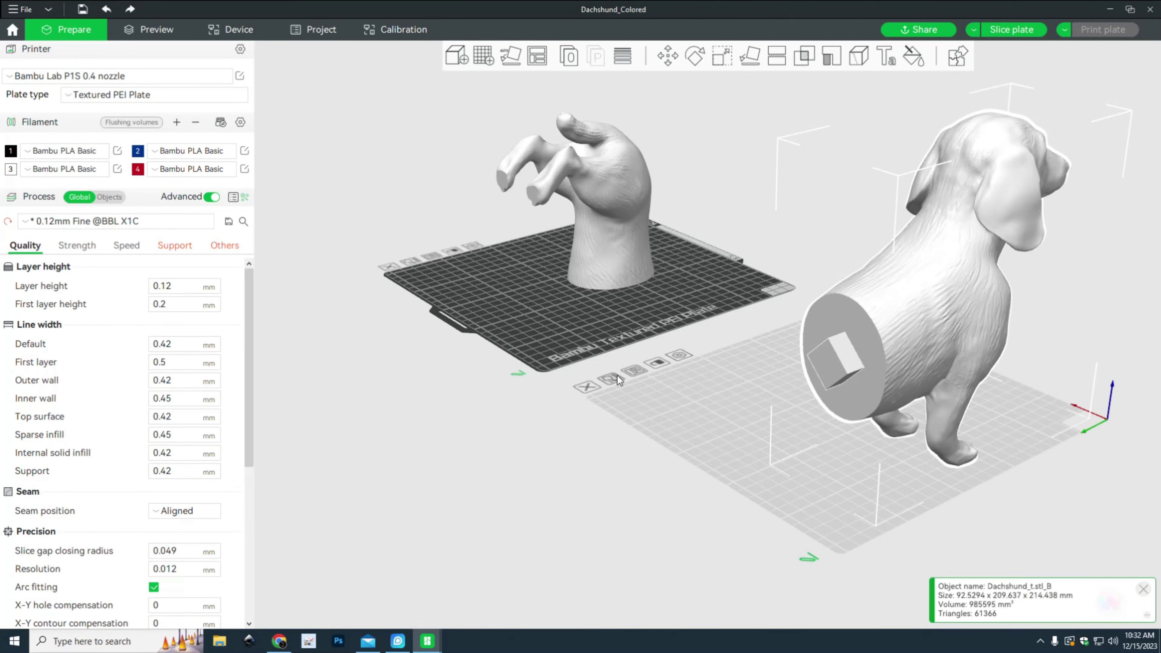
pyautogui.click(632, 368)
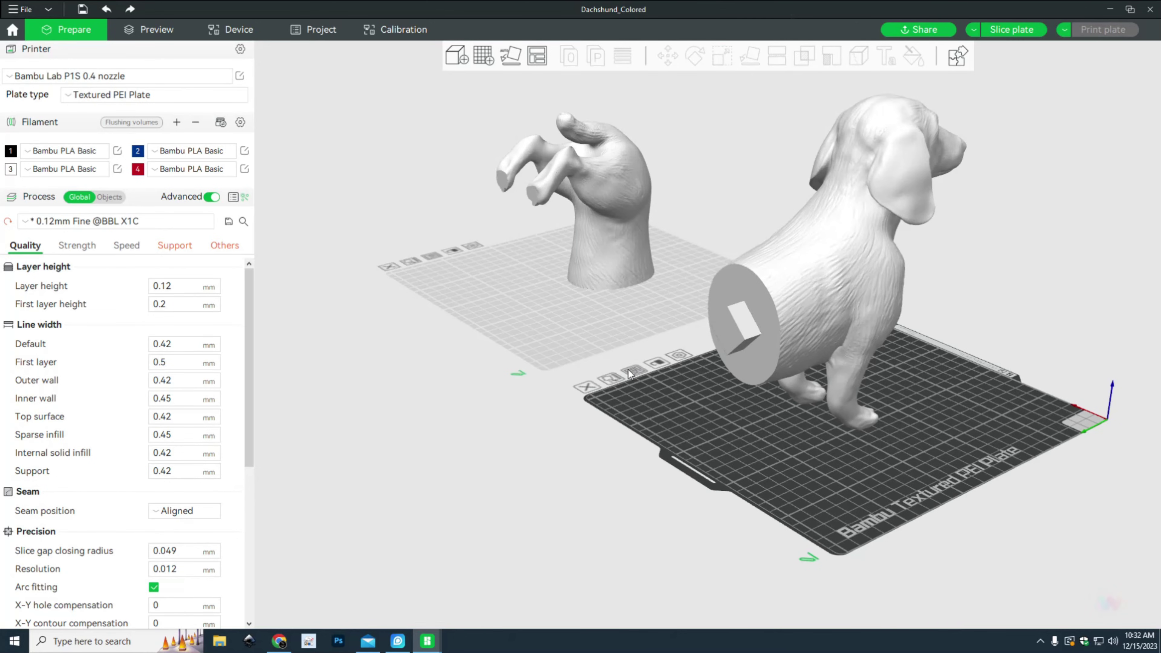
pyautogui.moveTo(506, 434); pyautogui.dragTo(437, 414)
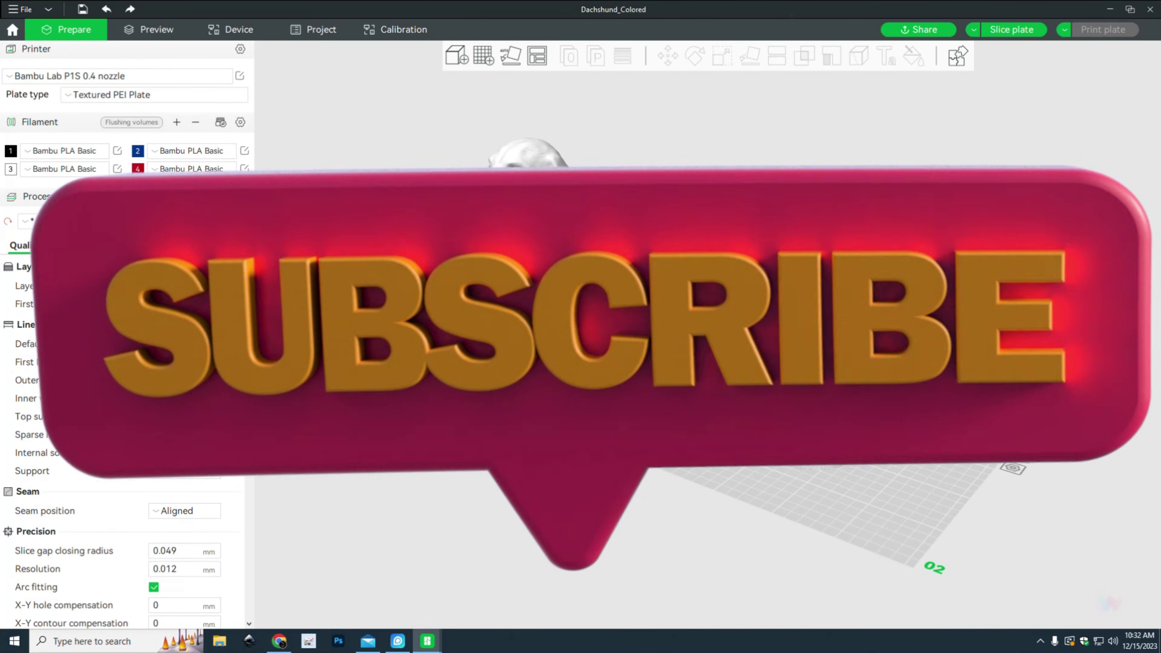